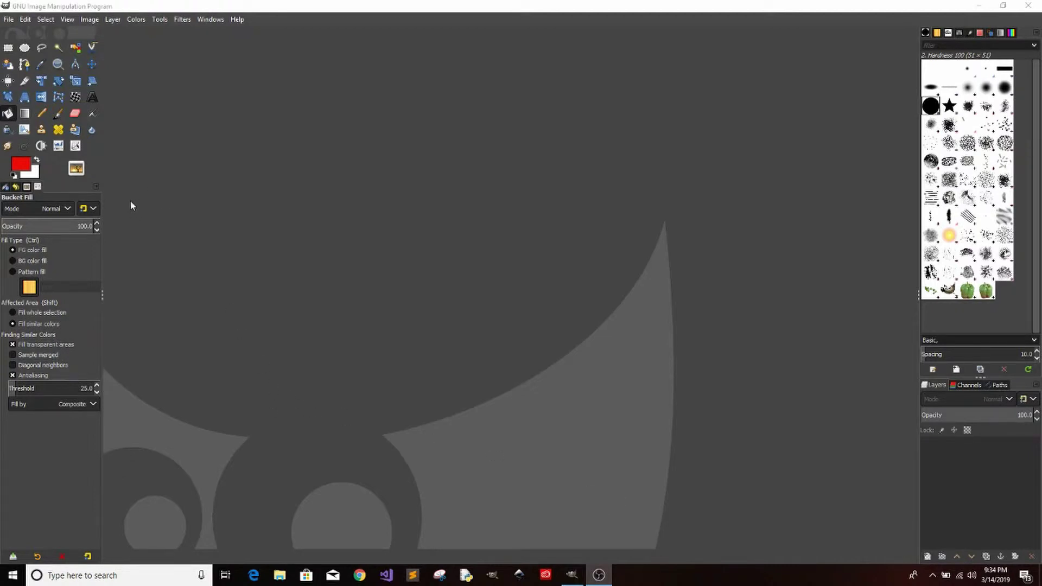
# - Create a new 1920×1080 px image with a white background via File > New
pyautogui.click(12, 24)
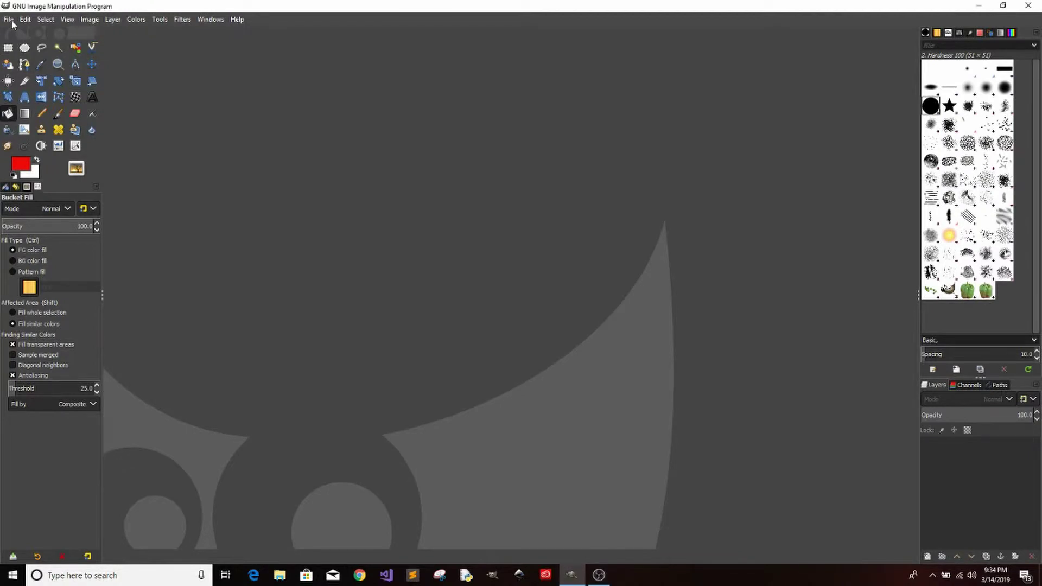
pyautogui.click(11, 21)
pyautogui.click(11, 21)
pyautogui.click(11, 22)
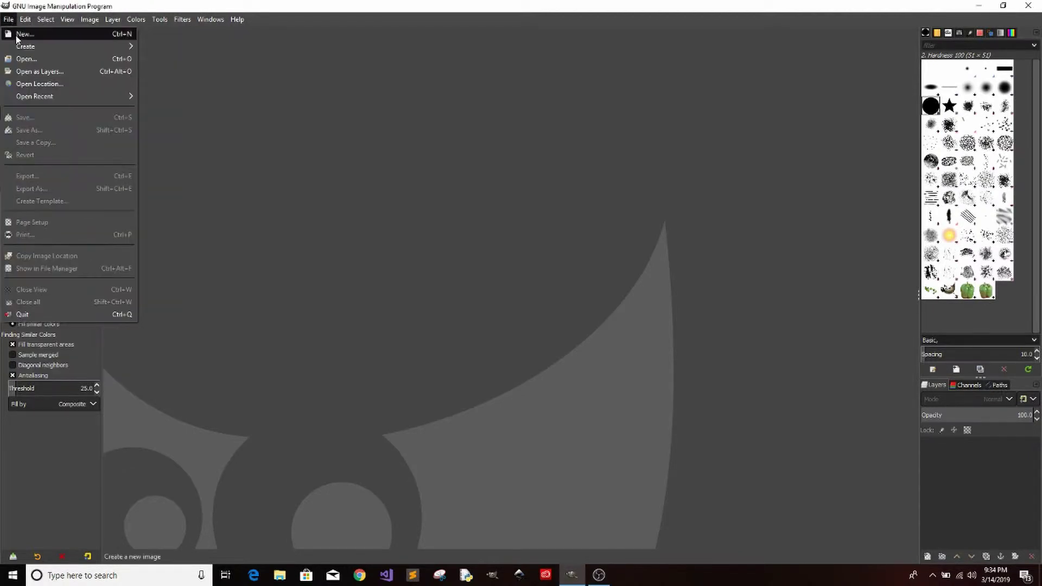
pyautogui.click(17, 36)
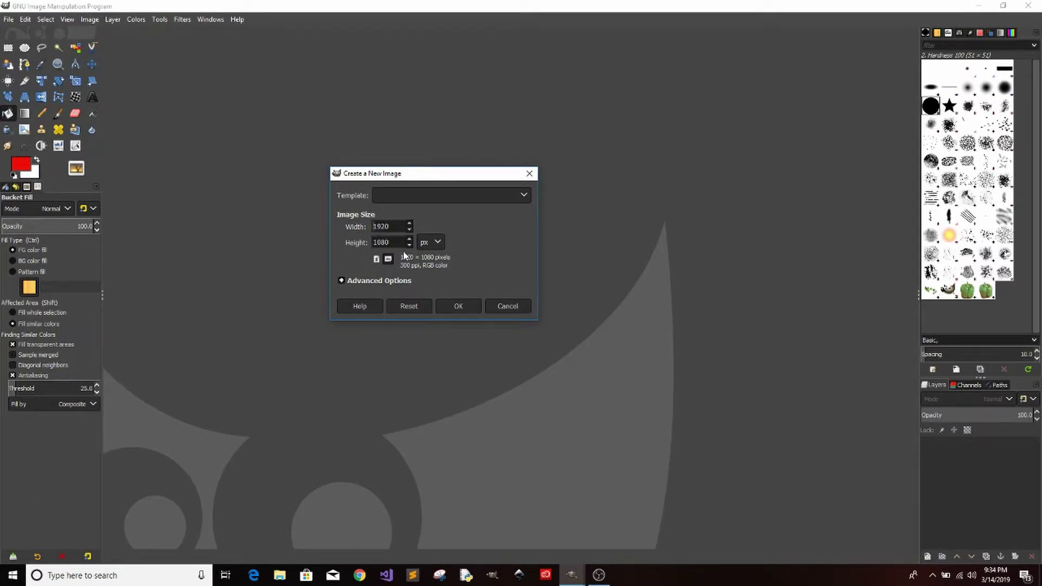
pyautogui.click(459, 306)
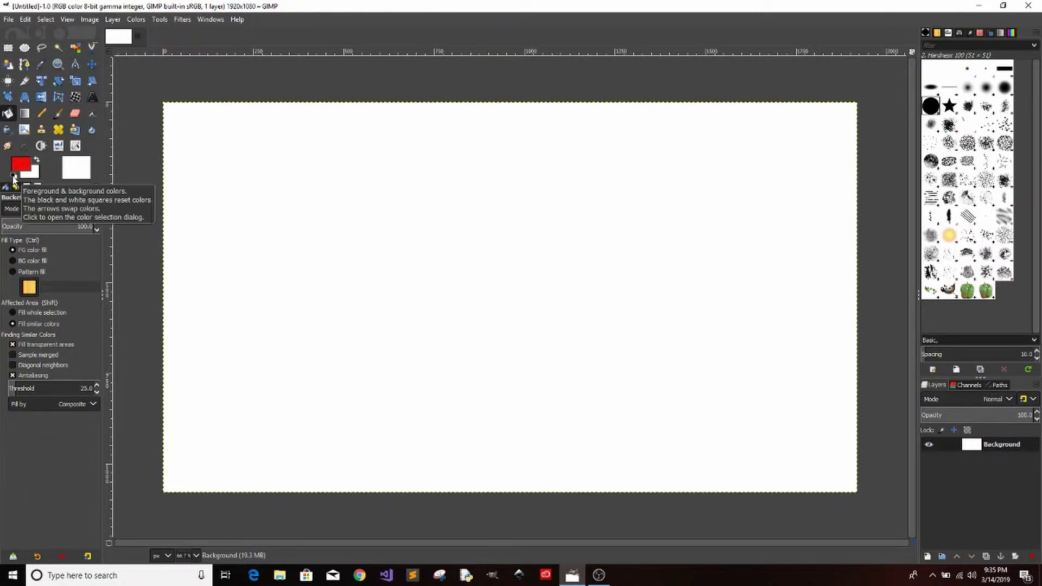
pyautogui.click(14, 177)
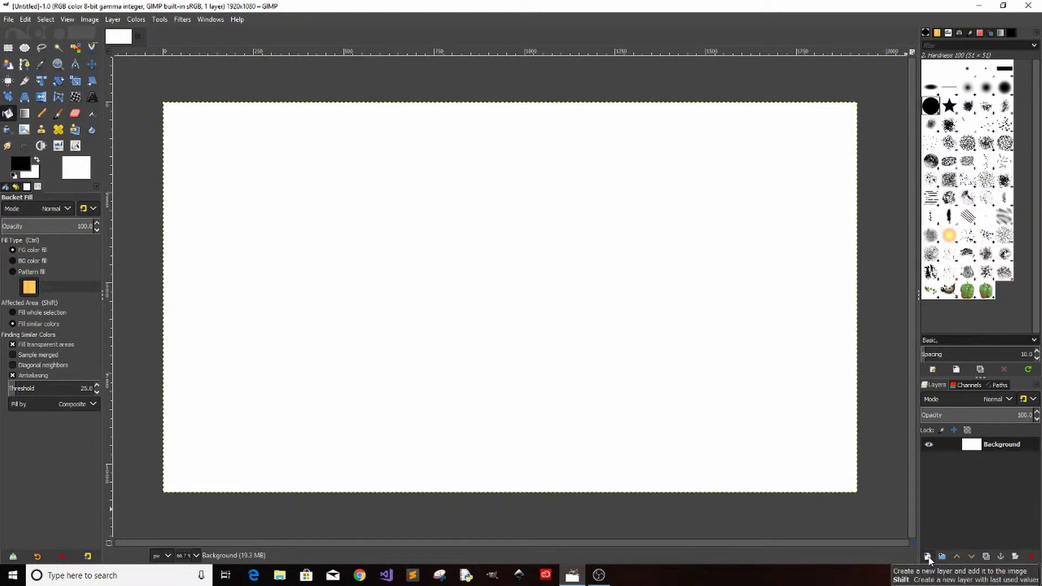
# - Add a new layer named 'circle' filled with Transparency above the Background layer
pyautogui.click(928, 558)
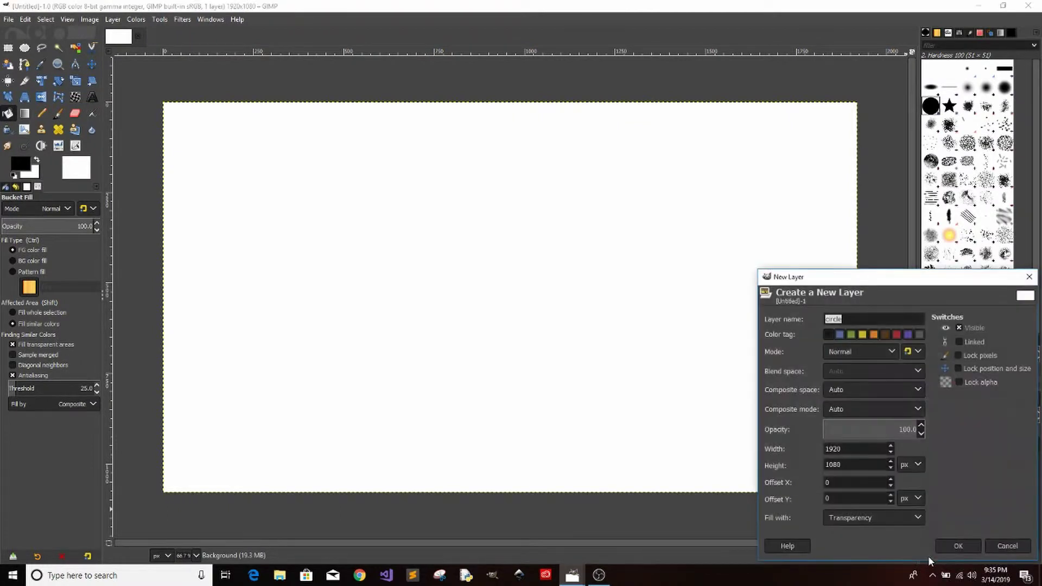
pyautogui.moveTo(877, 286); pyautogui.dragTo(554, 135)
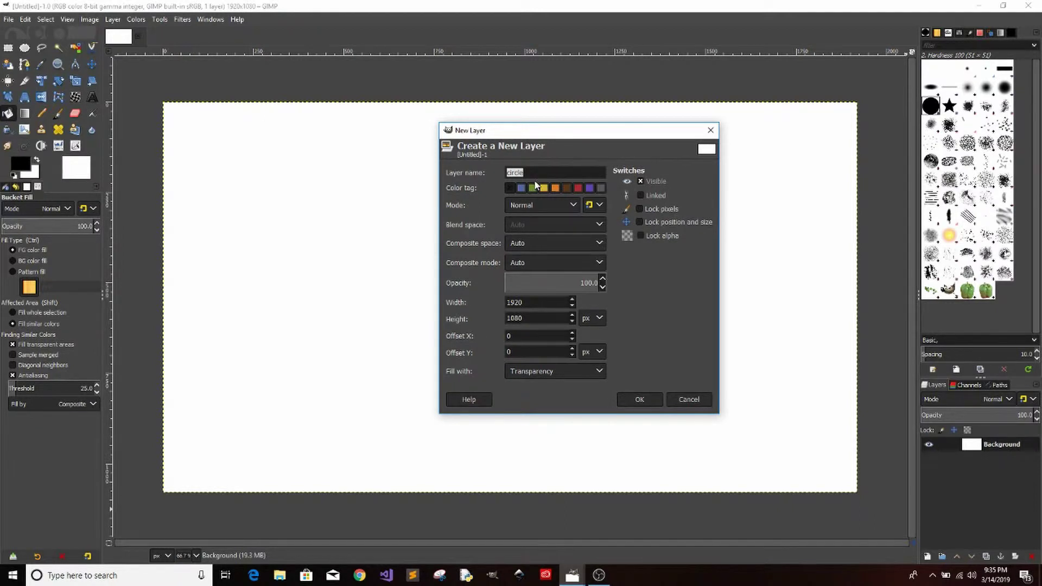
pyautogui.write('cic')
pyautogui.press('BackSpace')
pyautogui.press('BackSpace')
pyautogui.write('ircle')
pyautogui.click(535, 373)
pyautogui.click(535, 373)
pyautogui.click(639, 400)
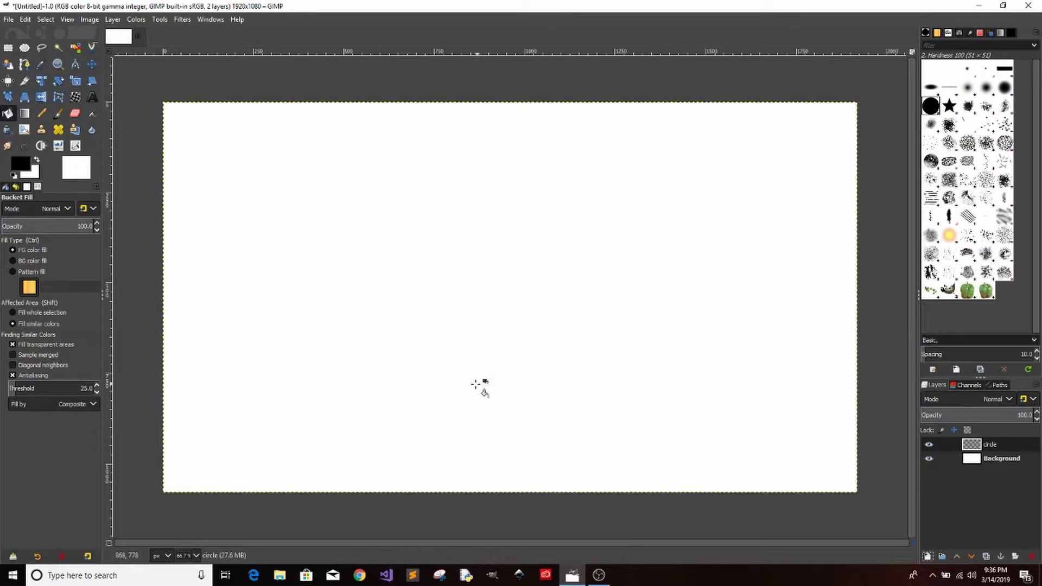
# - Paint a thick freehand black circle outline with the Paintbrush, left of the canvas centre
pyautogui.press('b')
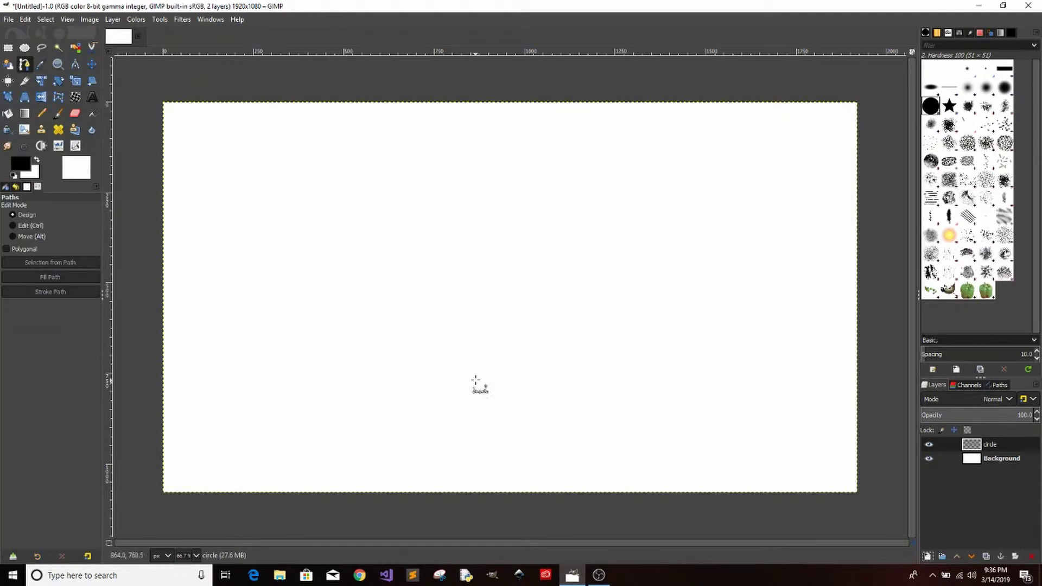
pyautogui.click(60, 113)
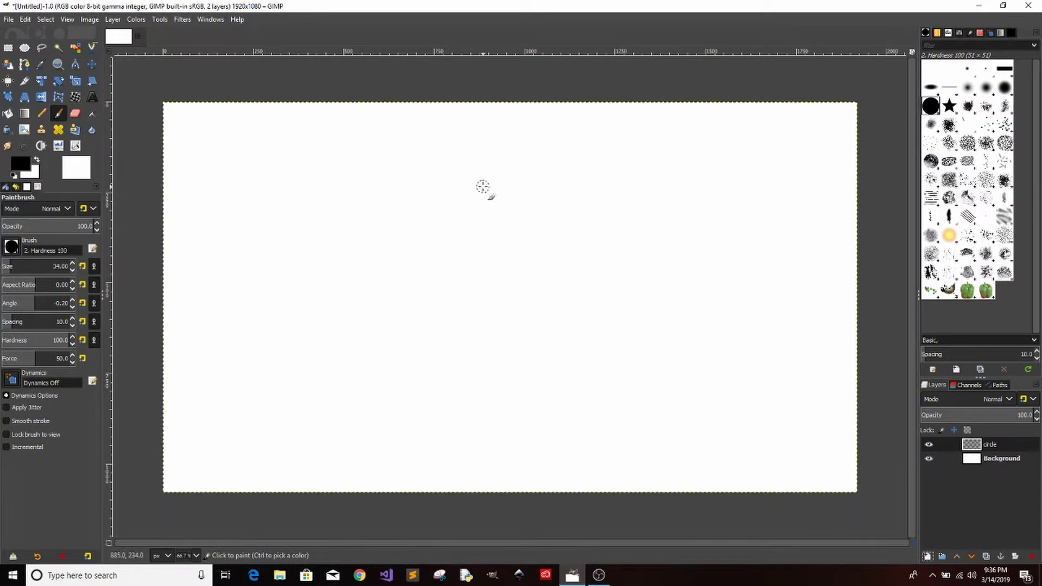
pyautogui.moveTo(486, 187)
pyautogui.mouseDown()
pyautogui.moveTo(402, 198)
pyautogui.moveTo(488, 352)
pyautogui.moveTo(553, 240)
pyautogui.moveTo(477, 185)
pyautogui.mouseUp()
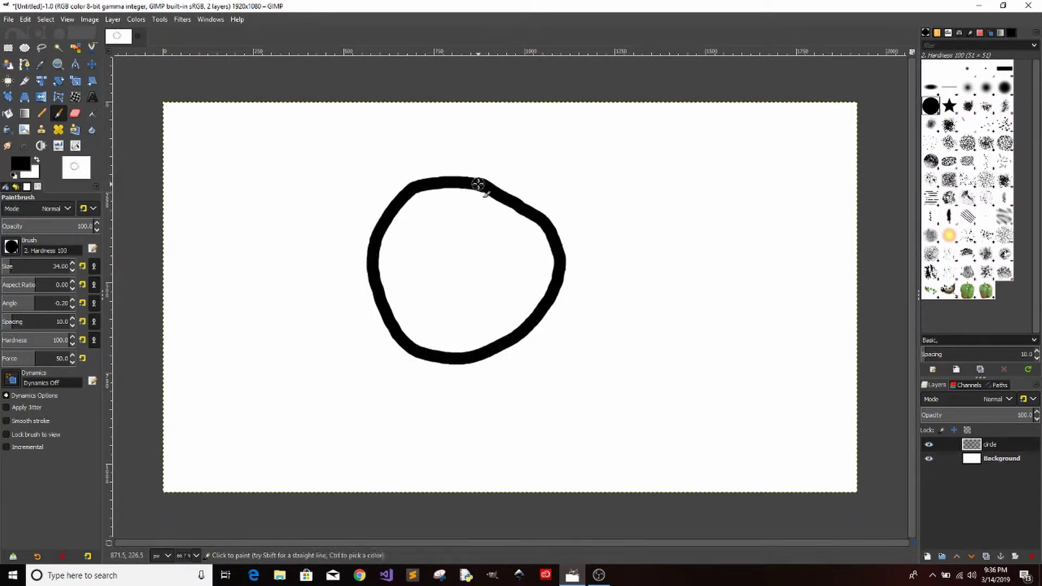
# - Add a new transparent layer named 'color' above the circle layer
pyautogui.click(928, 557)
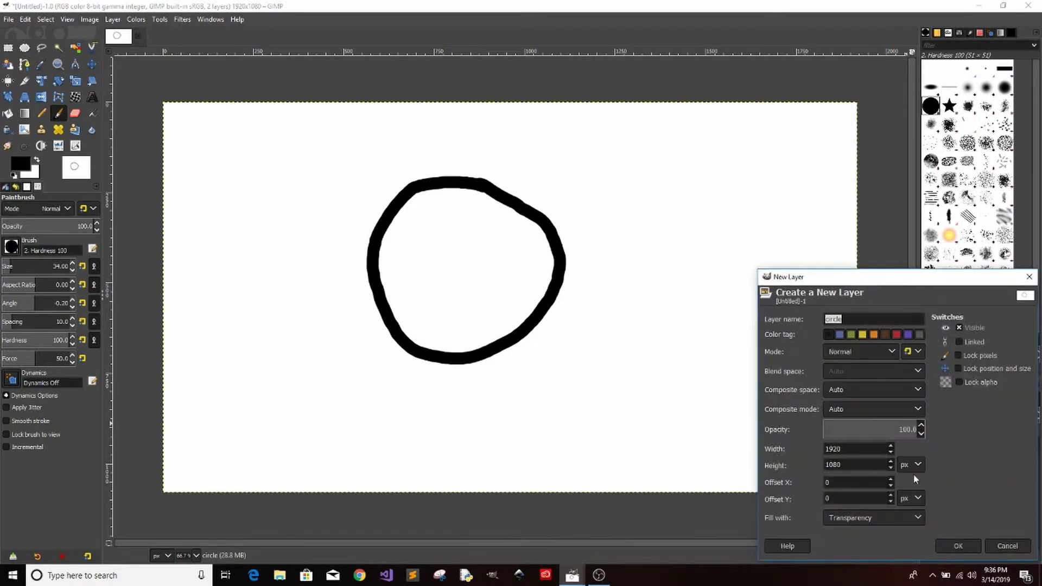
pyautogui.moveTo(888, 288); pyautogui.dragTo(747, 196)
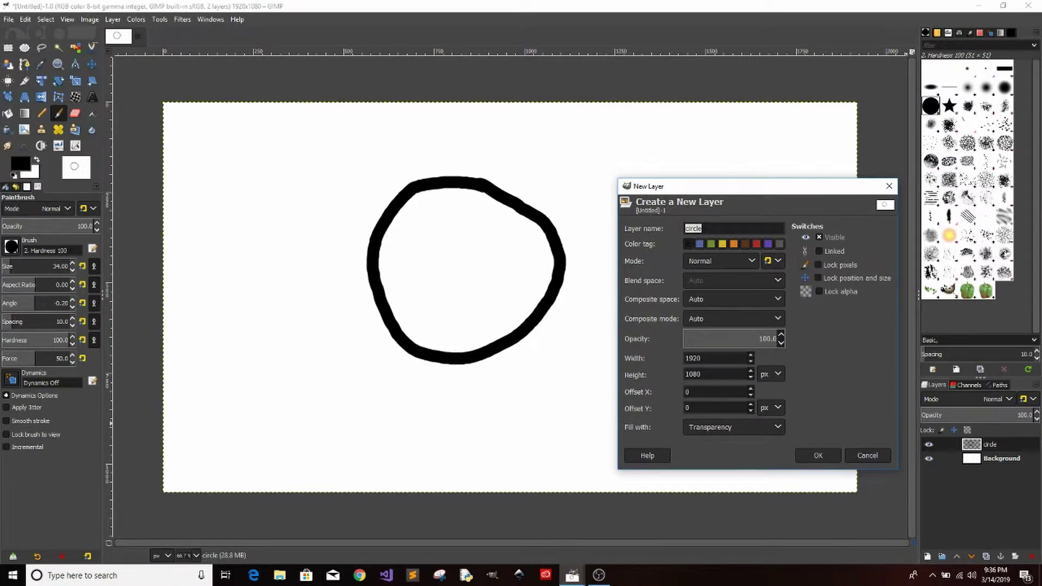
pyautogui.write('color')
pyautogui.click(811, 454)
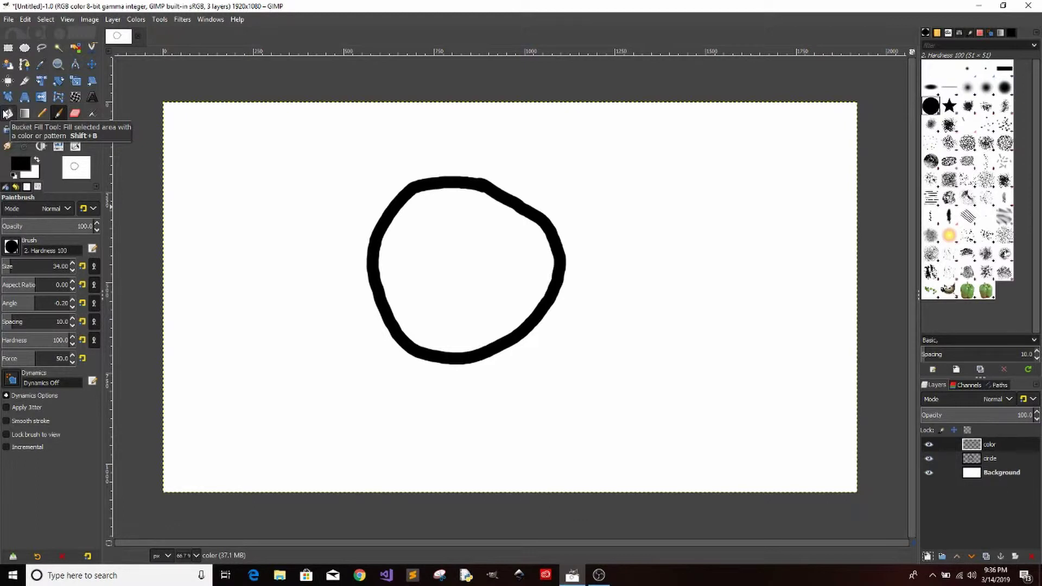
# - Choose the Bucket Fill tool and set the foreground colour to pure red ff0000
pyautogui.click(7, 113)
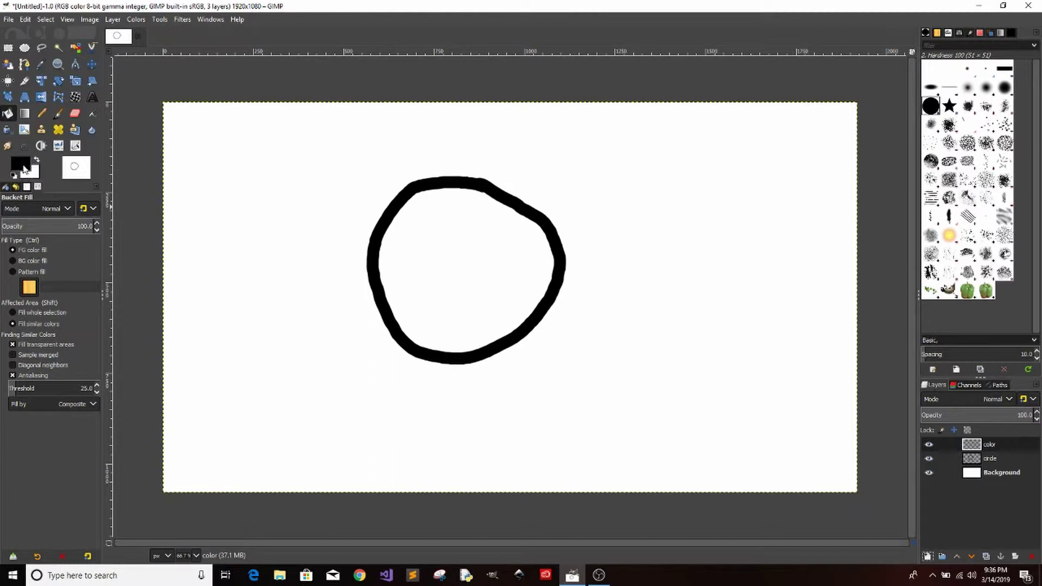
pyautogui.click(28, 167)
pyautogui.click(28, 167)
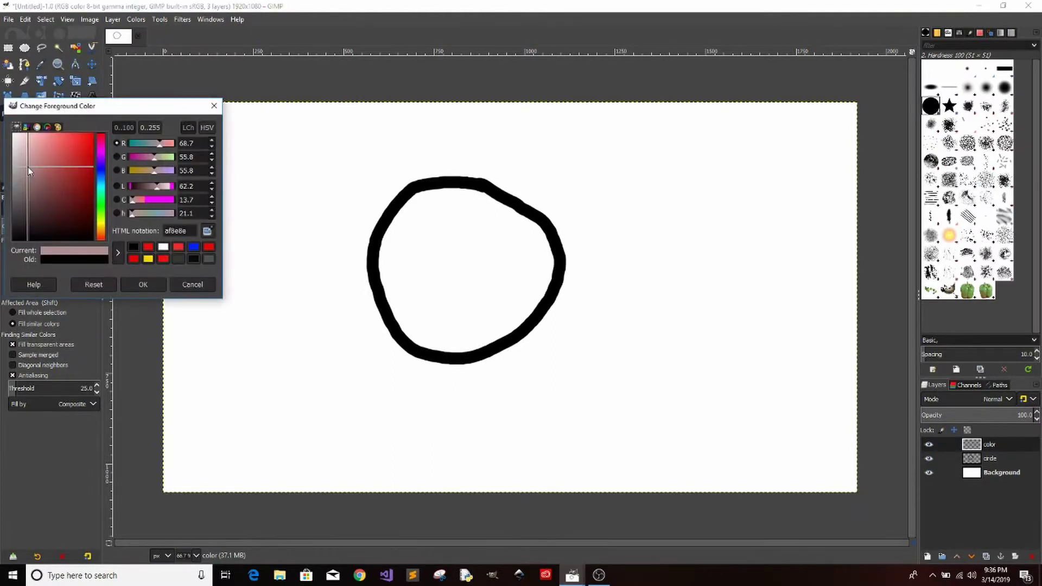
pyautogui.moveTo(97, 111); pyautogui.dragTo(343, 179)
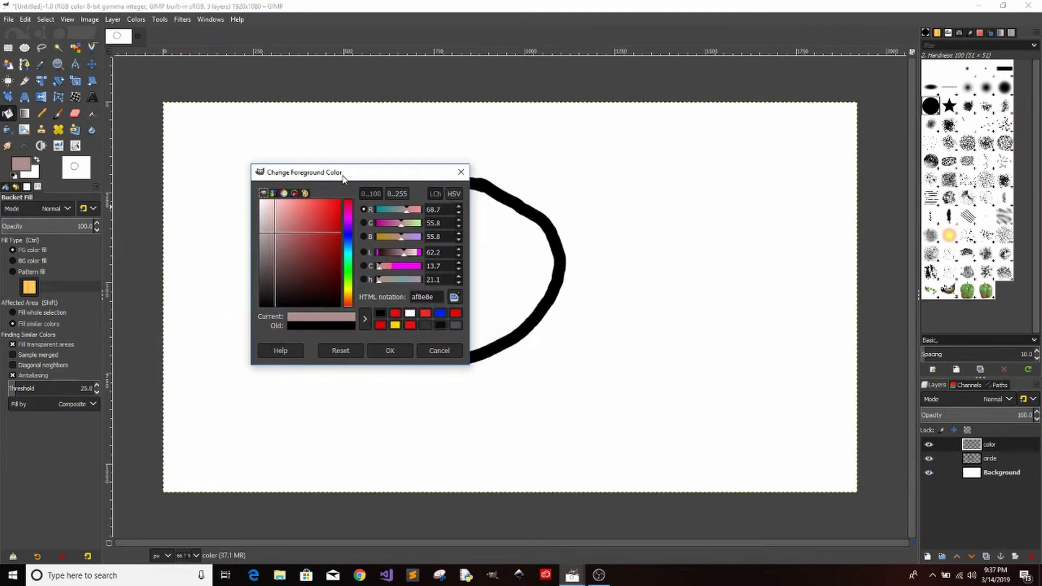
pyautogui.moveTo(334, 221); pyautogui.dragTo(342, 198)
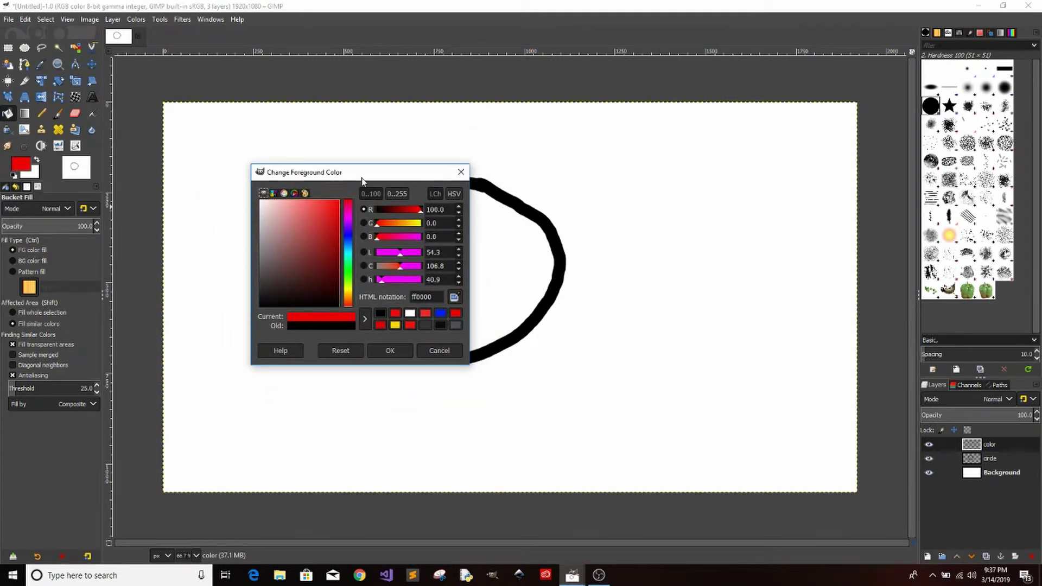
pyautogui.click(383, 351)
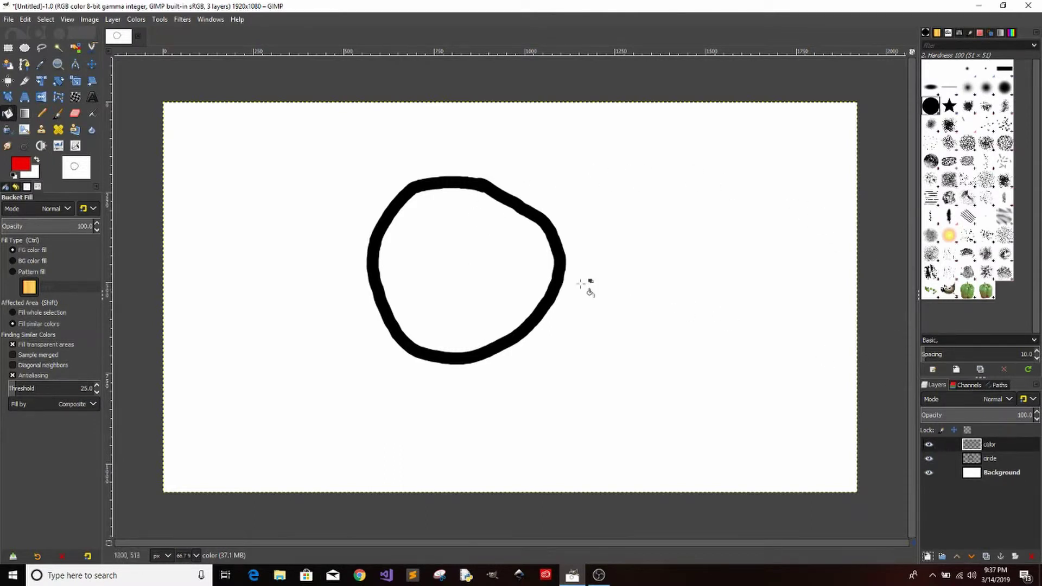
# - Try bucket-filling red on the color layer, then inside the circle on the circle layer, undoing both
pyautogui.click(417, 244)
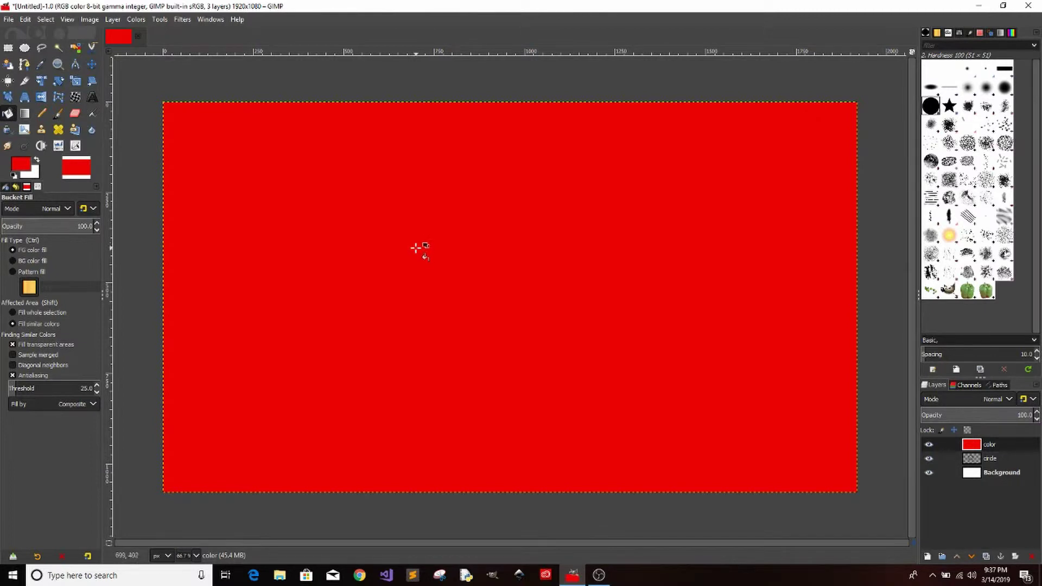
pyautogui.hotkey('ctrl', 'z')
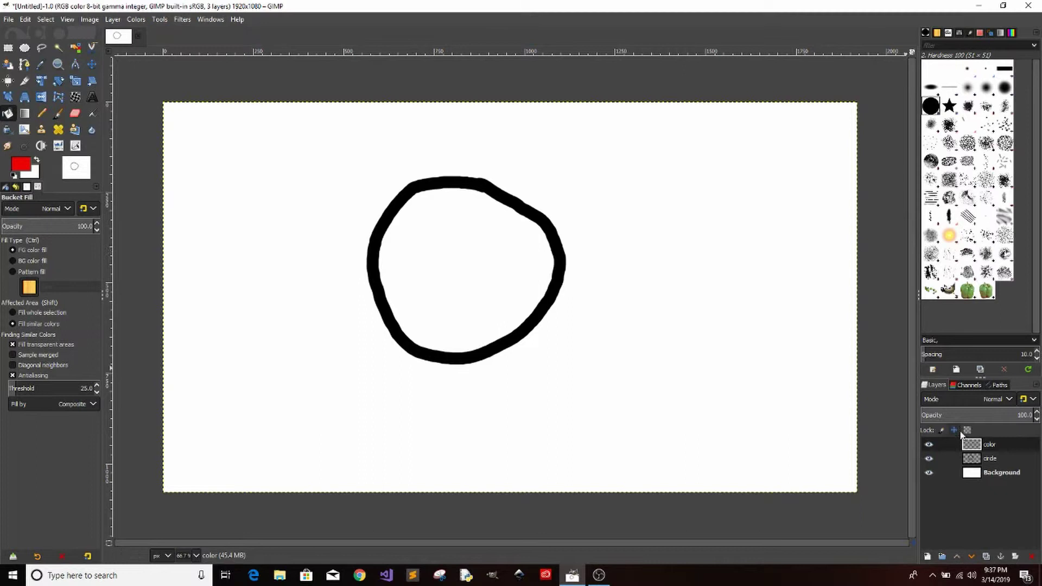
pyautogui.click(979, 459)
pyautogui.click(459, 256)
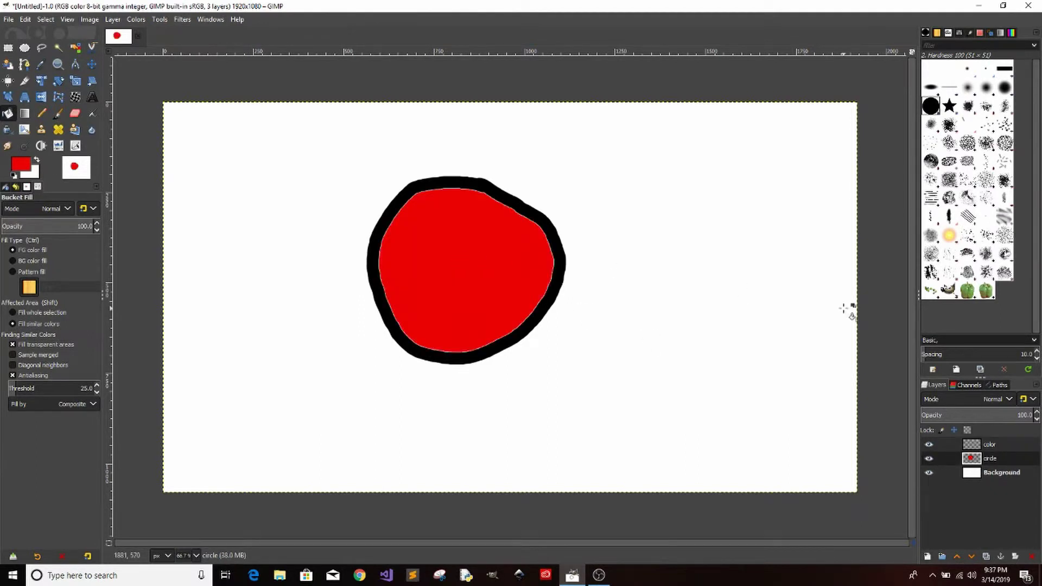
pyautogui.hotkey('ctrl', 'z')
# - Retry the red fills on the color and circle layers, undo them, and reselect the color layer
pyautogui.click(930, 444)
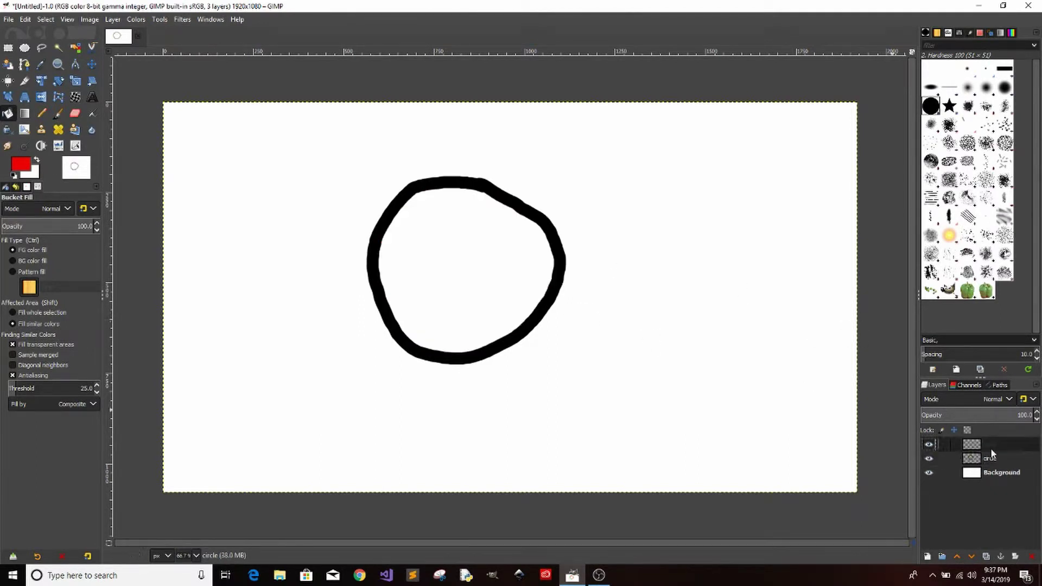
pyautogui.click(446, 296)
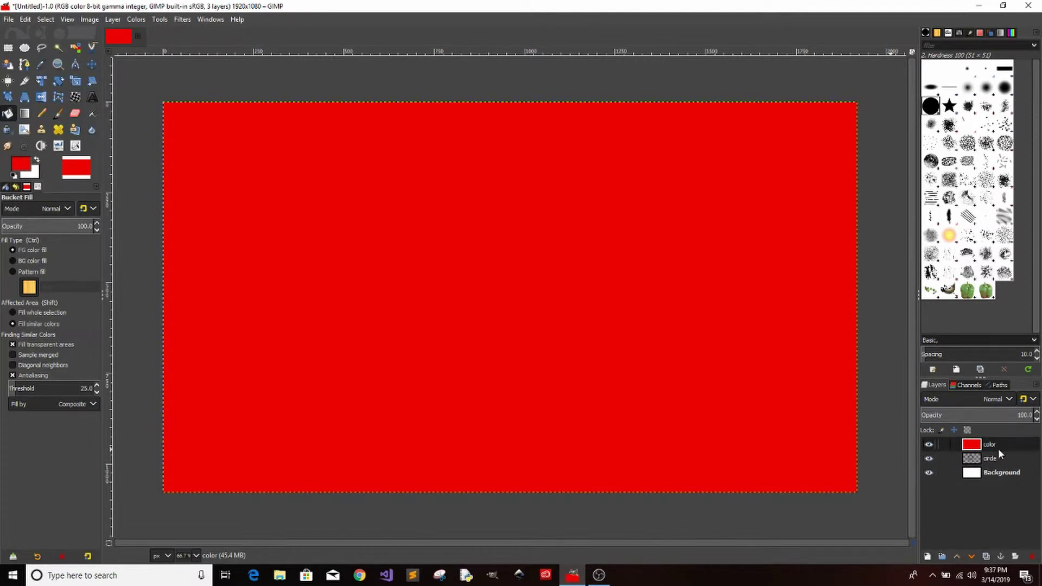
pyautogui.hotkey('ctrl', 'z')
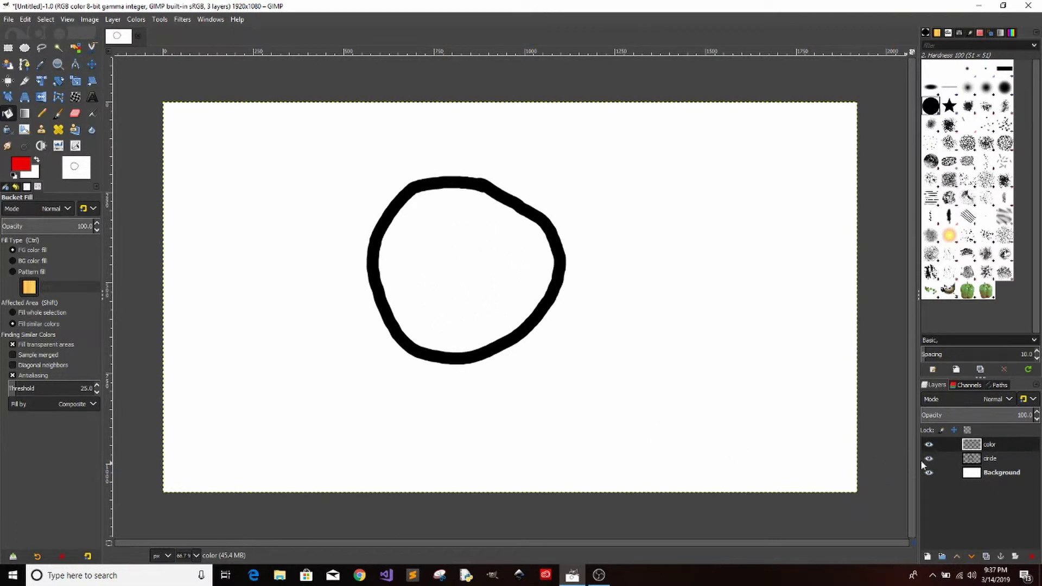
pyautogui.click(998, 459)
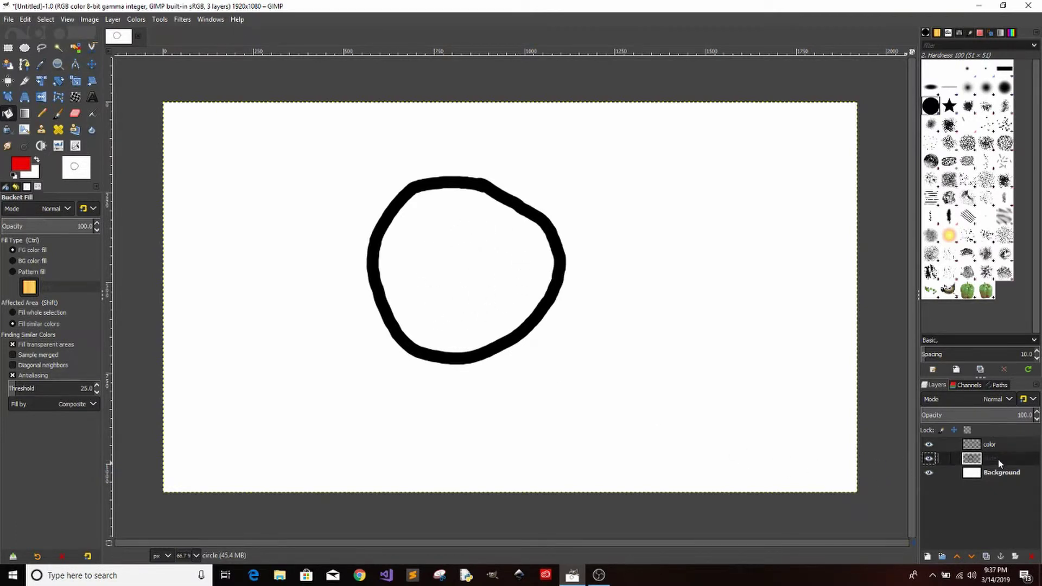
pyautogui.click(470, 271)
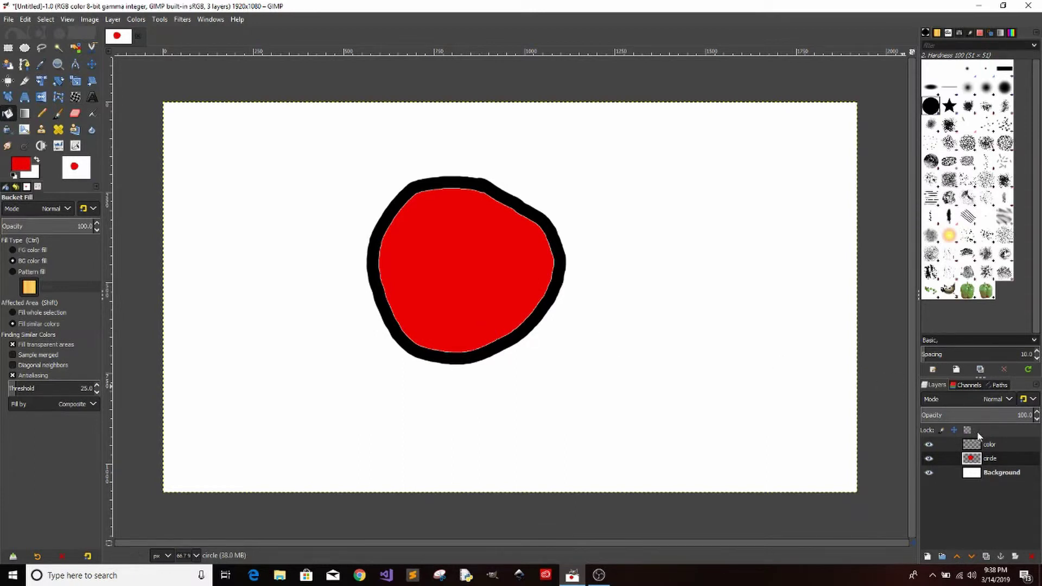
pyautogui.hotkey('ctrl', 'z')
pyautogui.click(973, 449)
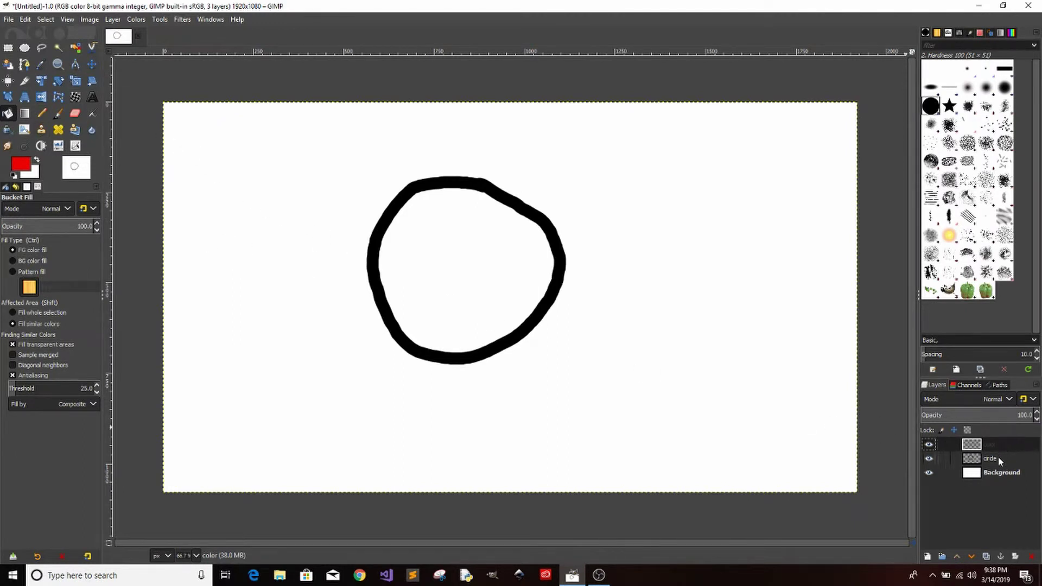
# - Fuzzy-select the circle's interior on the circle layer, then bucket-fill it red on the color layer
pyautogui.click(996, 459)
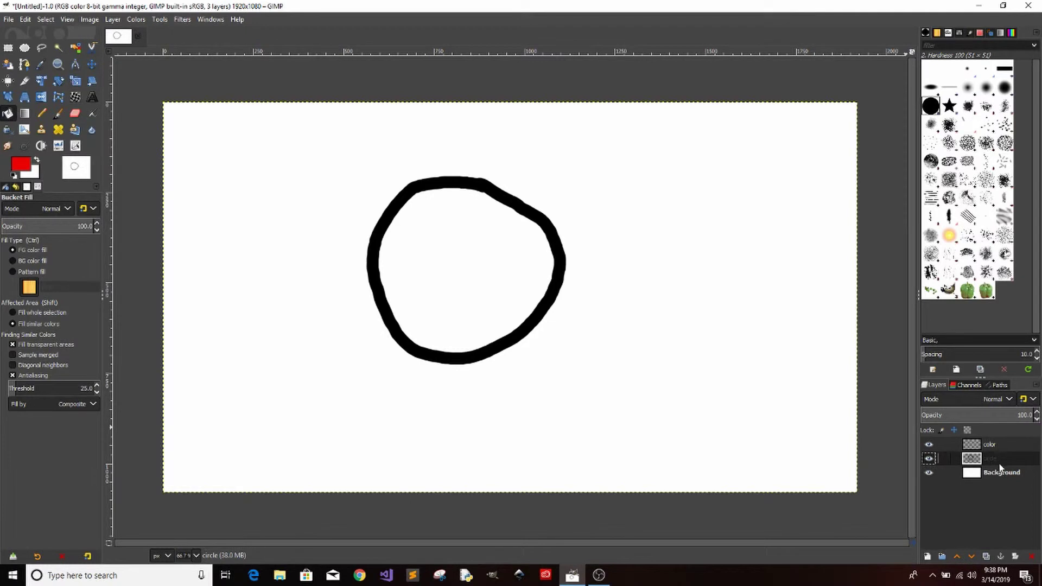
pyautogui.click(58, 50)
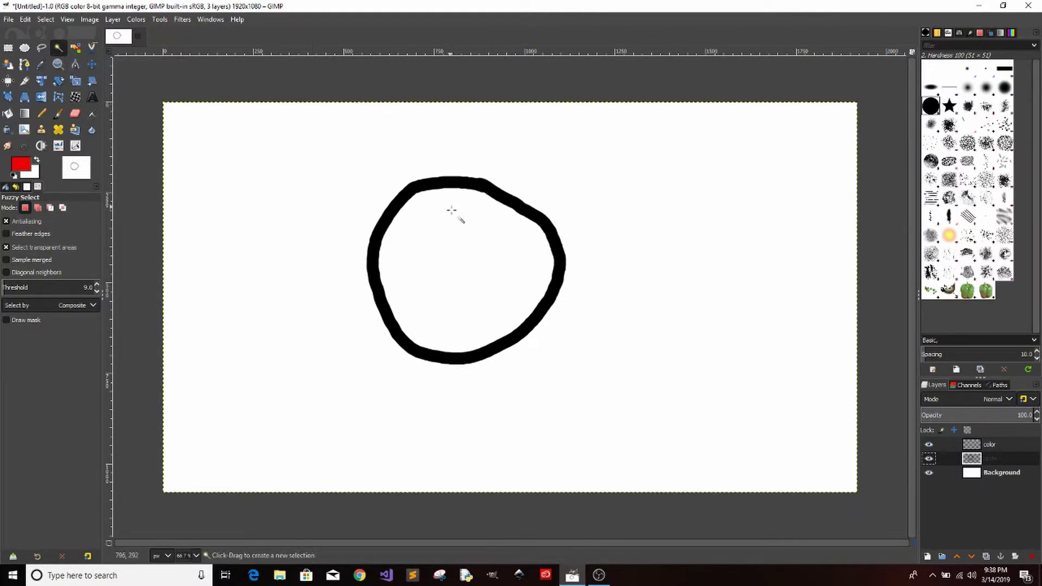
pyautogui.click(457, 236)
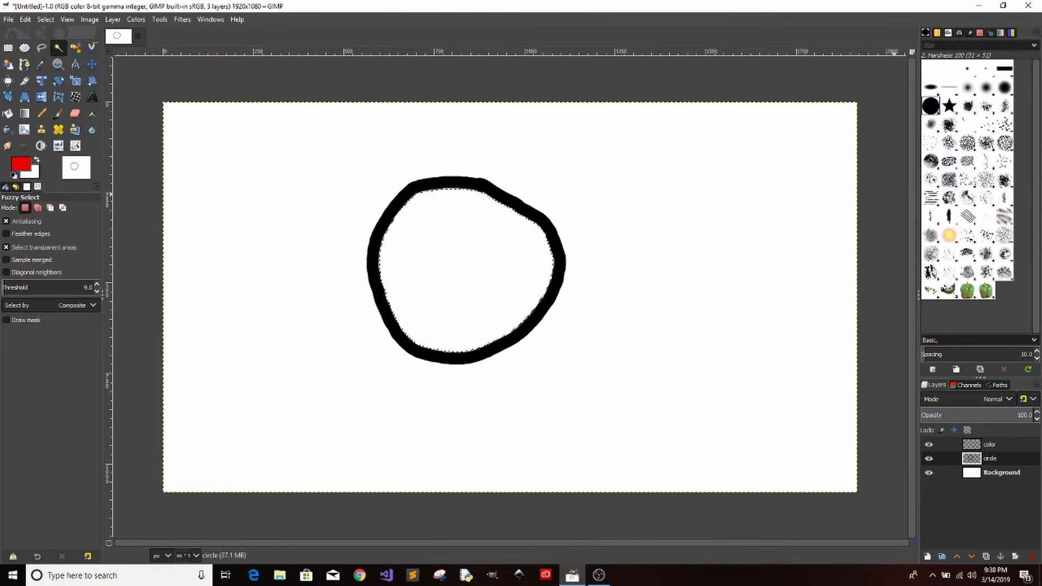
pyautogui.click(996, 446)
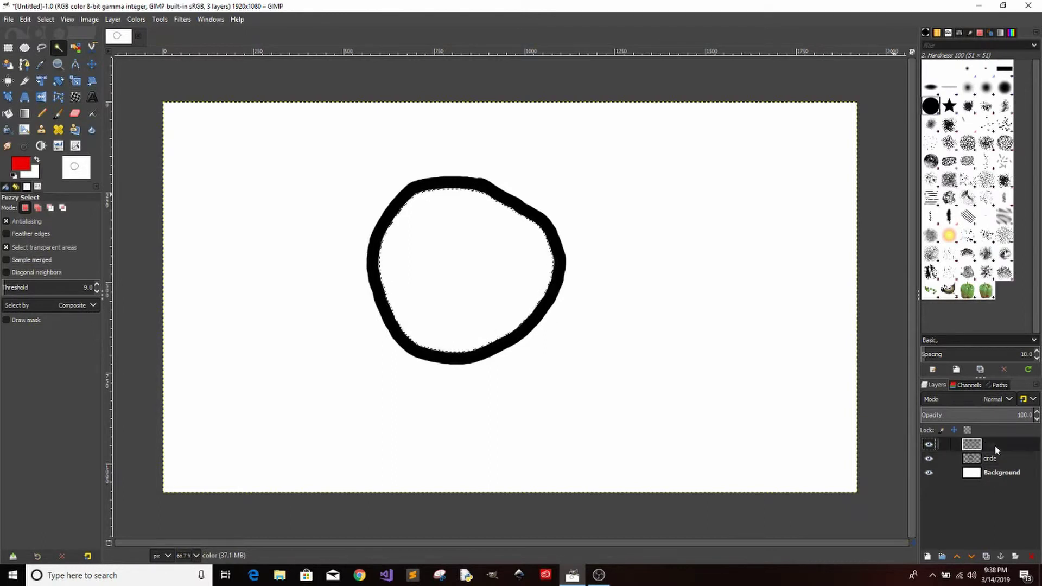
pyautogui.click(8, 114)
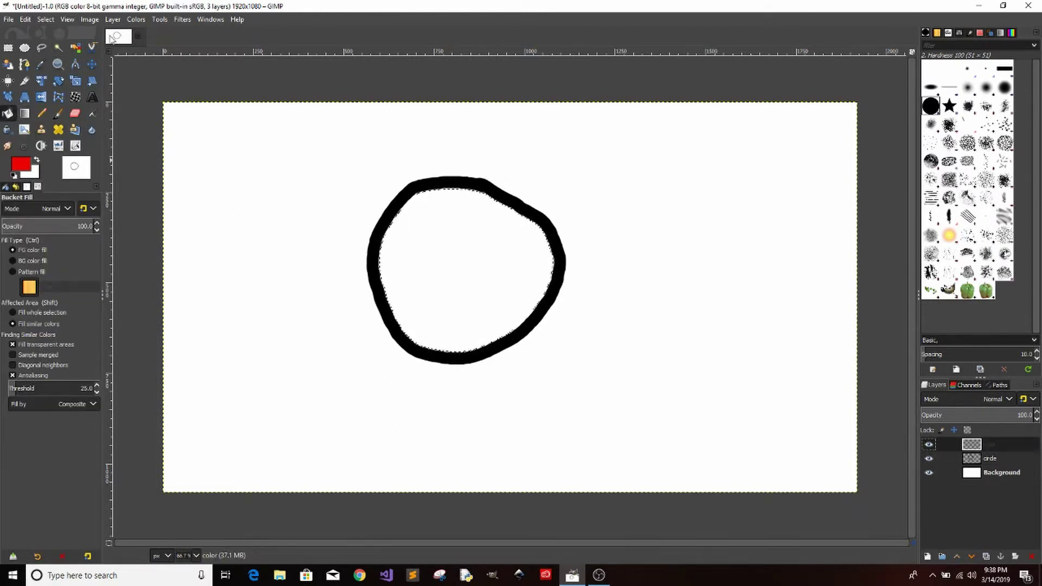
pyautogui.click(458, 248)
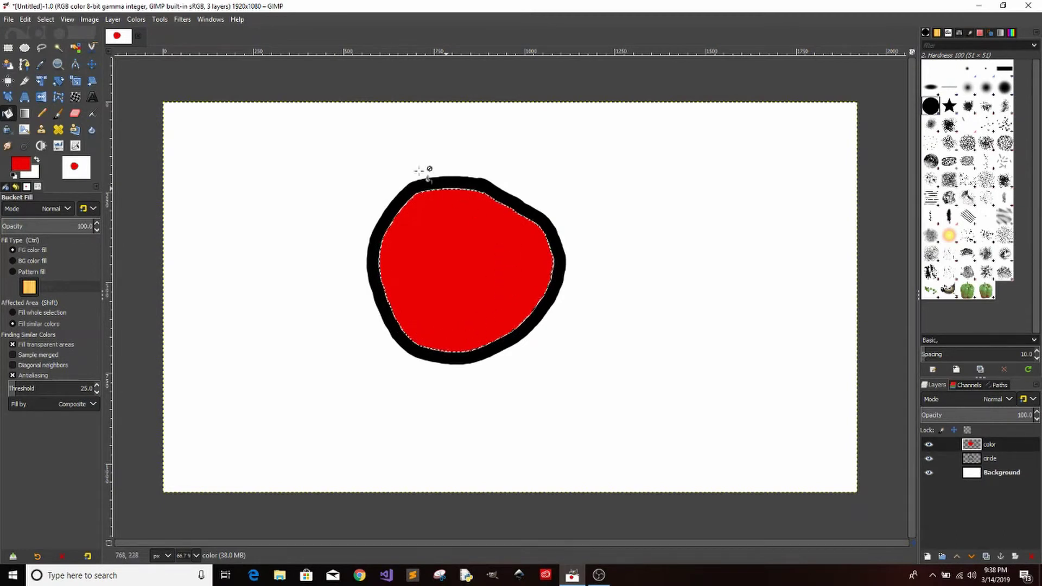
# - Clear the selection with Select > None and toggle the color layer's visibility to check the fill
pyautogui.click(52, 20)
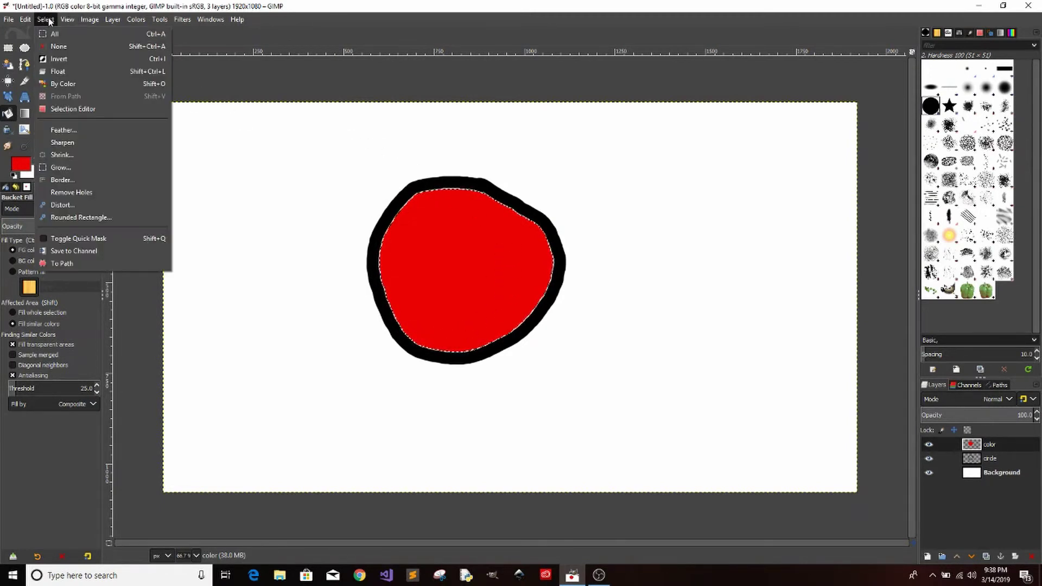
pyautogui.click(59, 46)
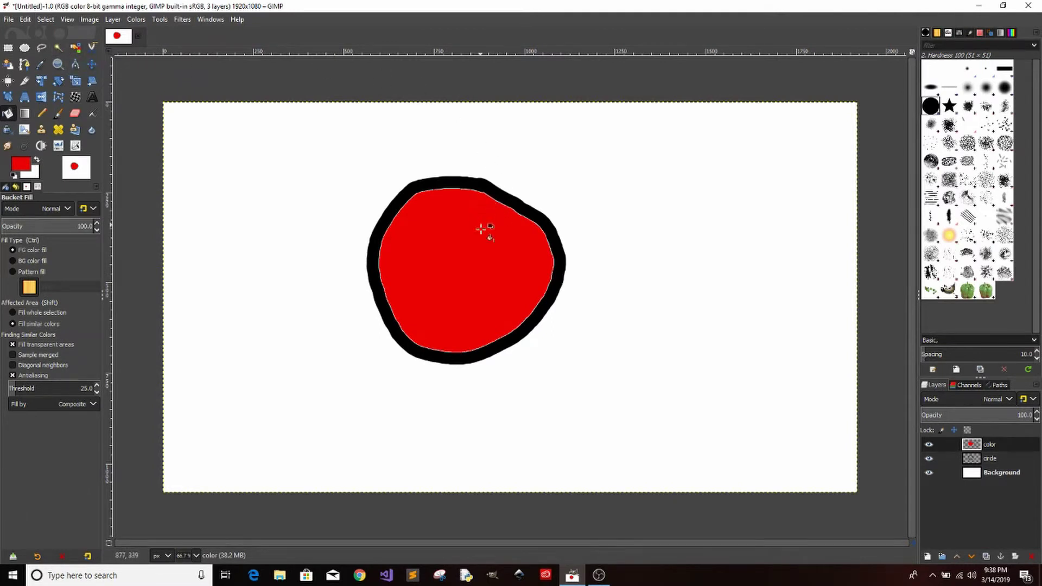
pyautogui.click(929, 444)
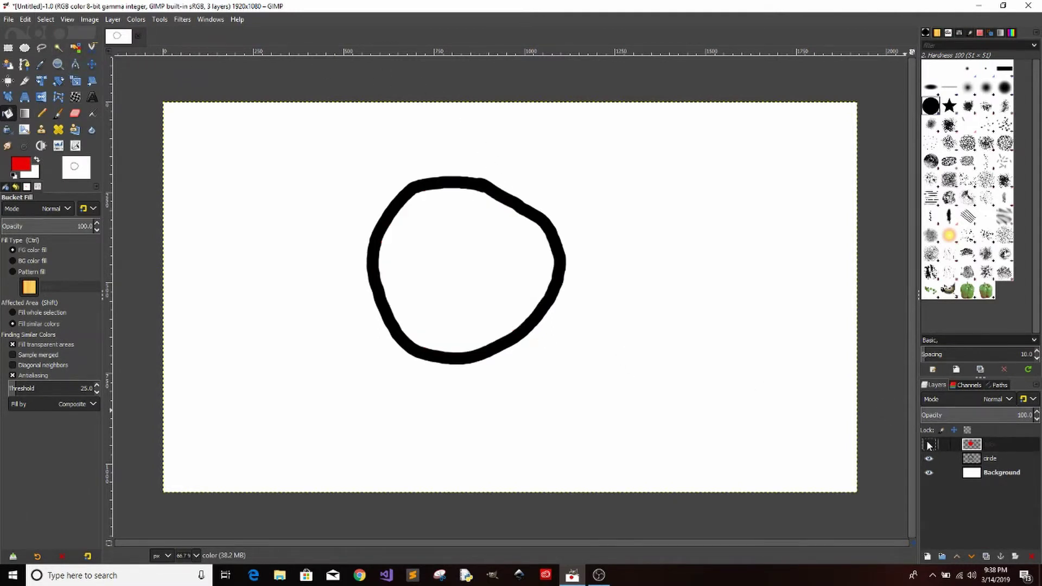
pyautogui.click(928, 444)
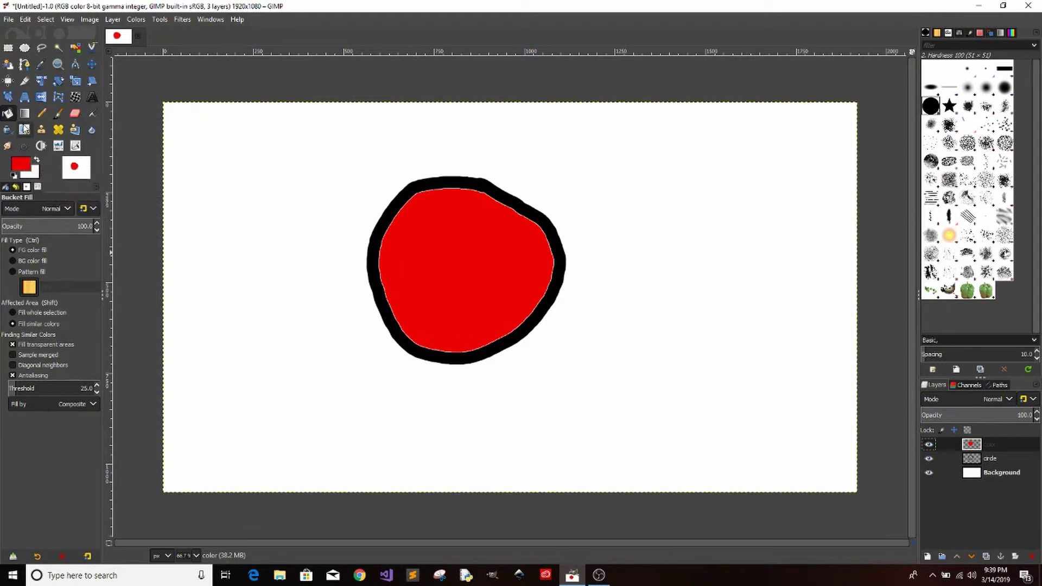
# - Fuzzy-select the red fill and duplicate the image with Ctrl+D, cancelling the close of the copy
pyautogui.click(58, 47)
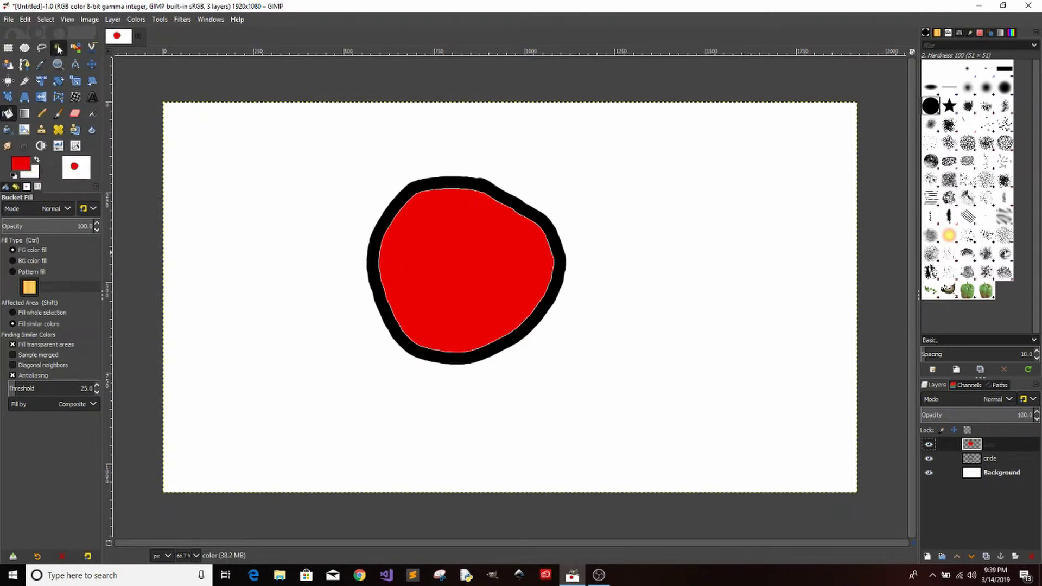
pyautogui.click(442, 219)
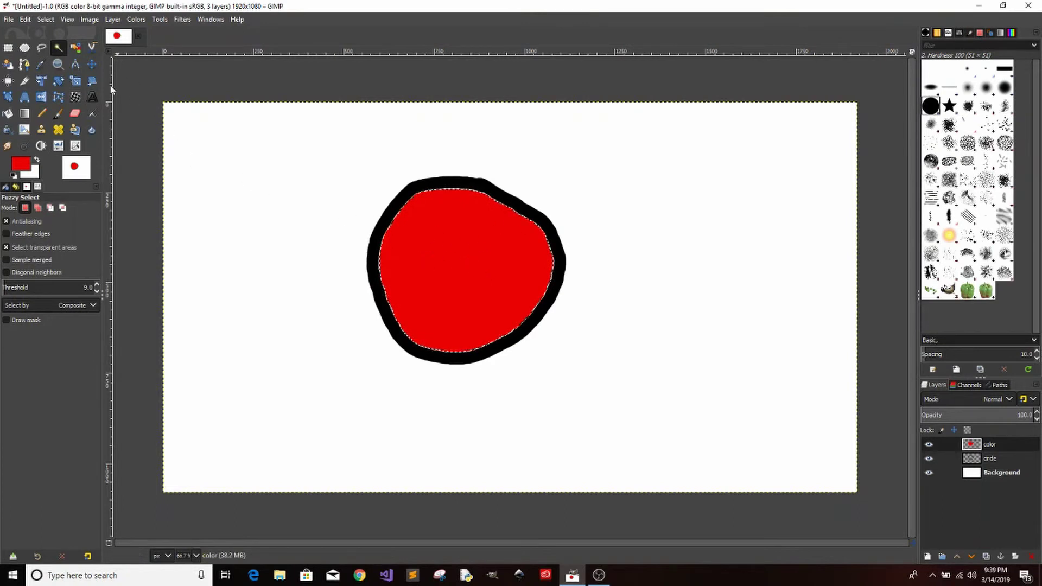
pyautogui.hotkey('ctrl', 'd')
pyautogui.click(169, 35)
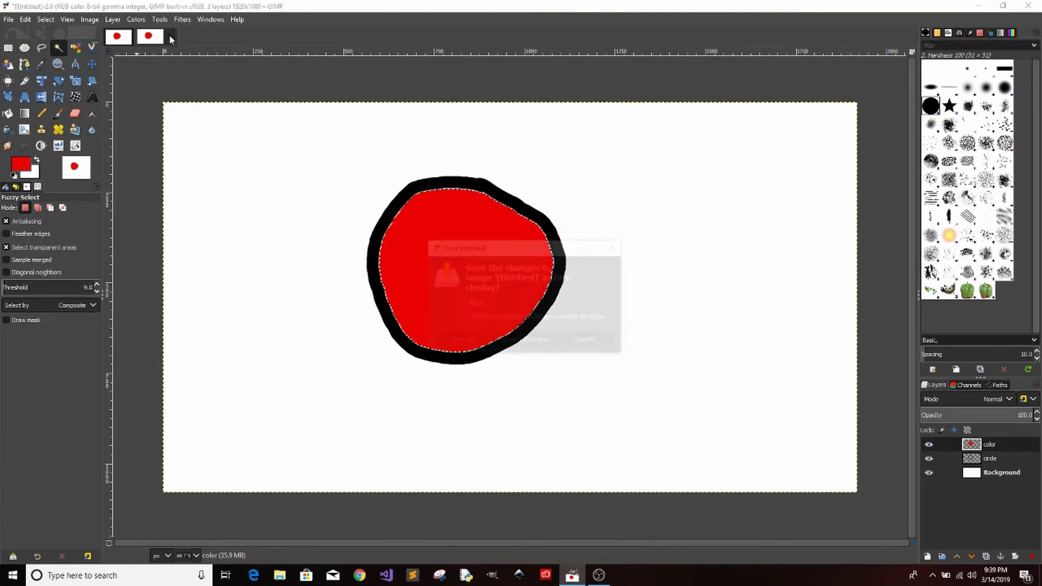
pyautogui.click(602, 343)
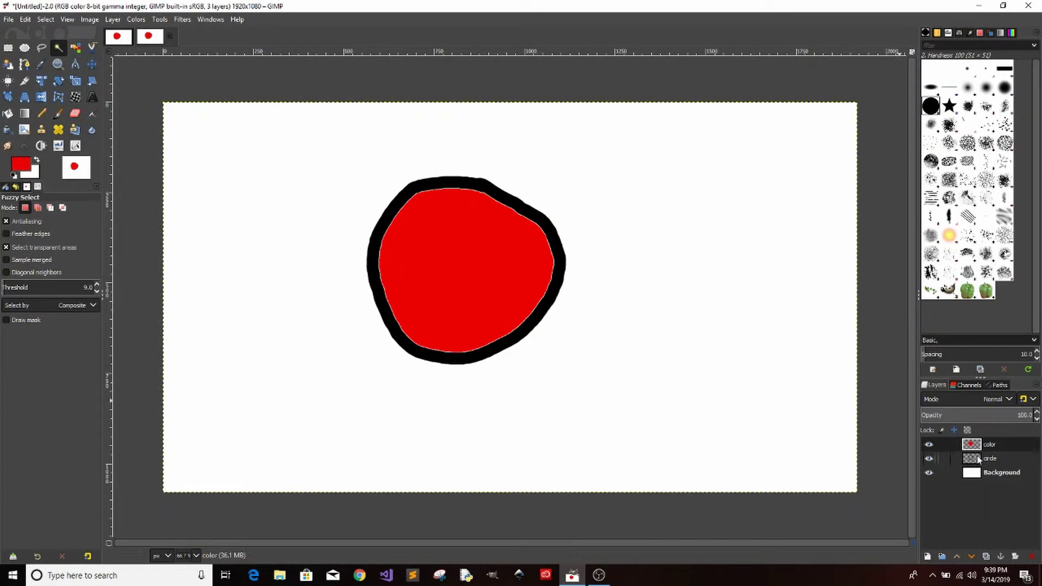
# - Drag the circle layer above the color layer so the black ring overlays the red fill
pyautogui.moveTo(988, 444); pyautogui.dragTo(991, 459)
pyautogui.moveTo(991, 460)
pyautogui.mouseDown()
pyautogui.moveTo(991, 444)
pyautogui.moveTo(986, 458)
pyautogui.mouseUp()
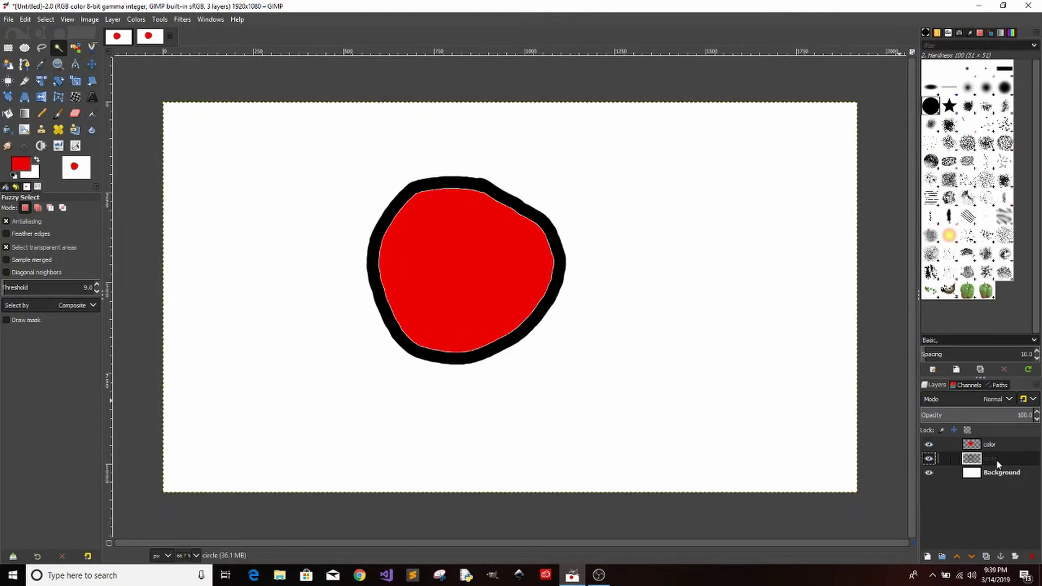
pyautogui.moveTo(998, 462); pyautogui.dragTo(1004, 443)
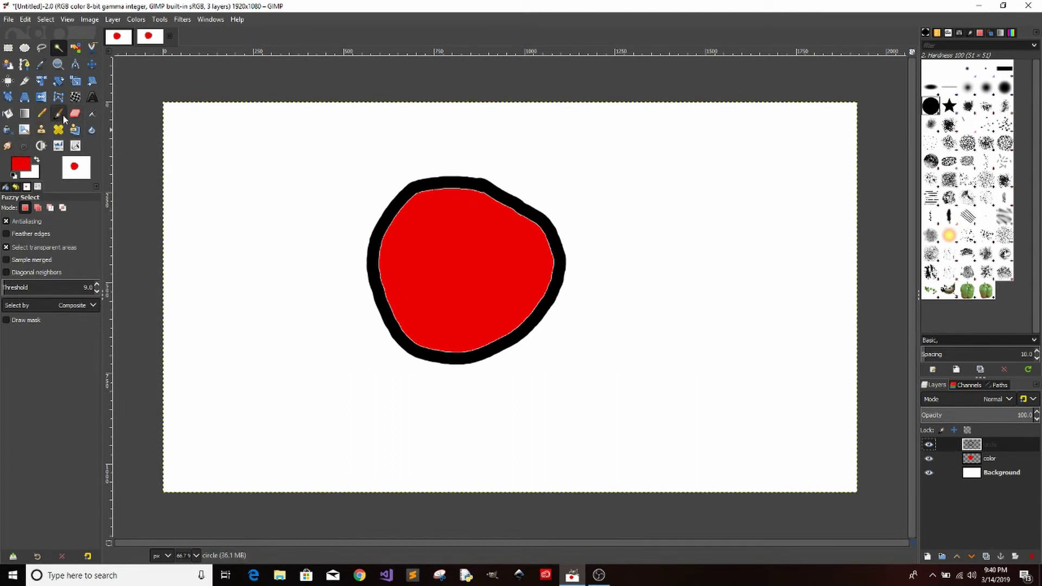
# - Switch to the Paintbrush, enlarge it to size 37, and undo the trial stroke along the top edge
pyautogui.click(59, 114)
pyautogui.moveTo(431, 184); pyautogui.dragTo(465, 196)
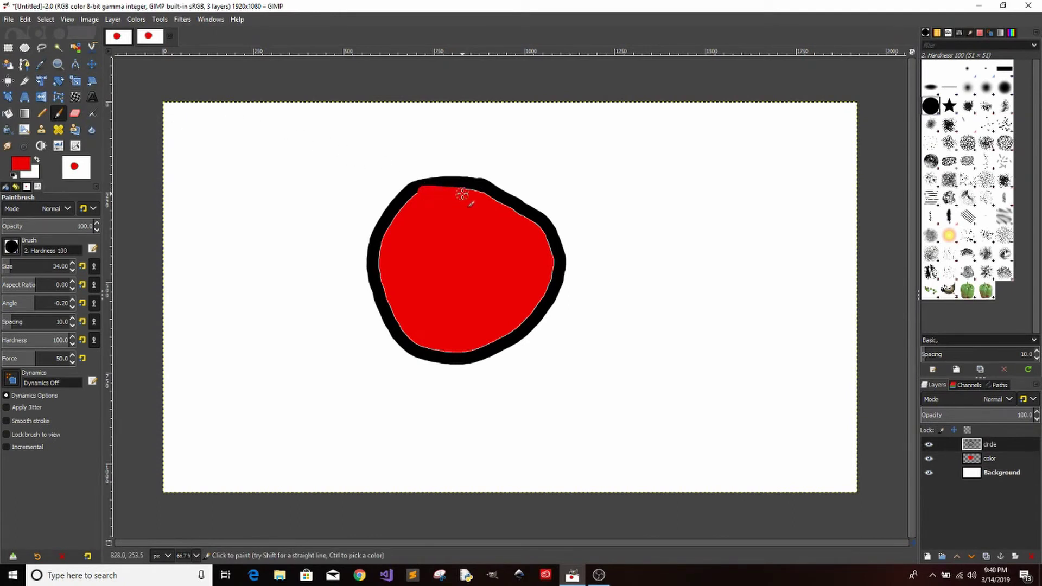
pyautogui.press(']')
pyautogui.press(']')
pyautogui.press(']')
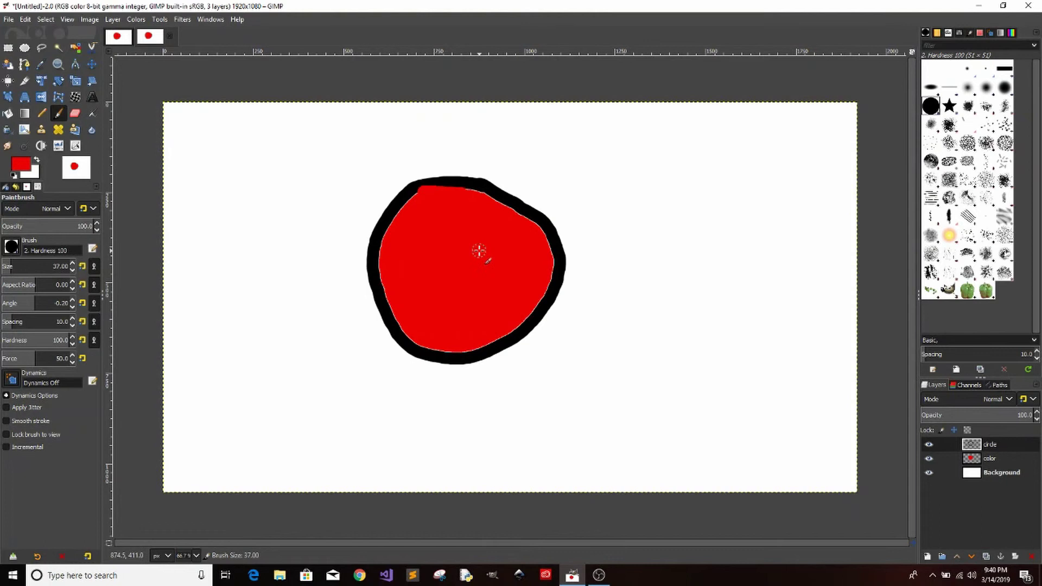
pyautogui.hotkey('ctrl', 'z')
# - On the color layer, paint red into the white gap along the inner left edge
pyautogui.doubleClick(1007, 461)
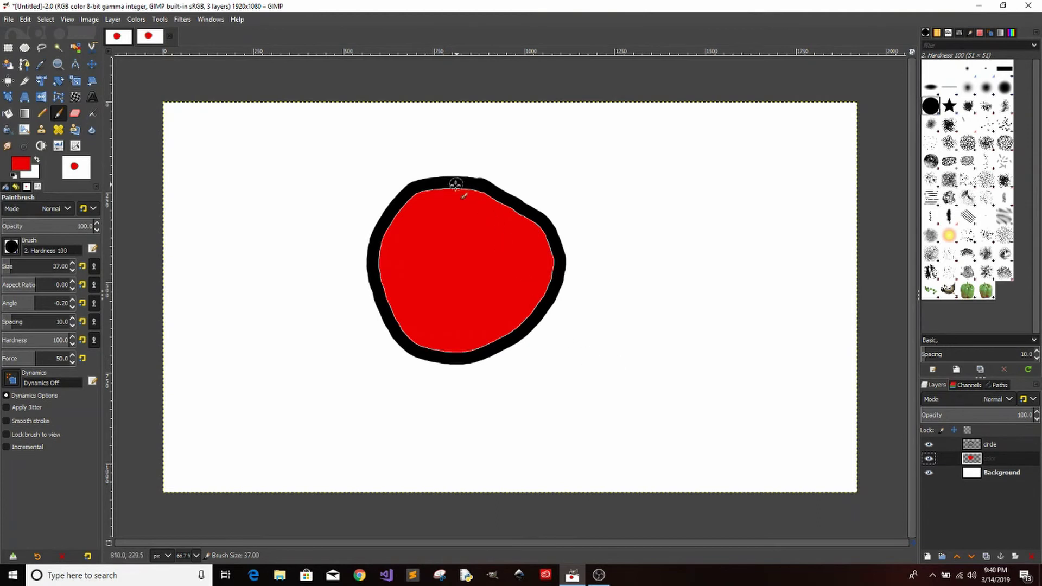
pyautogui.press('Return')
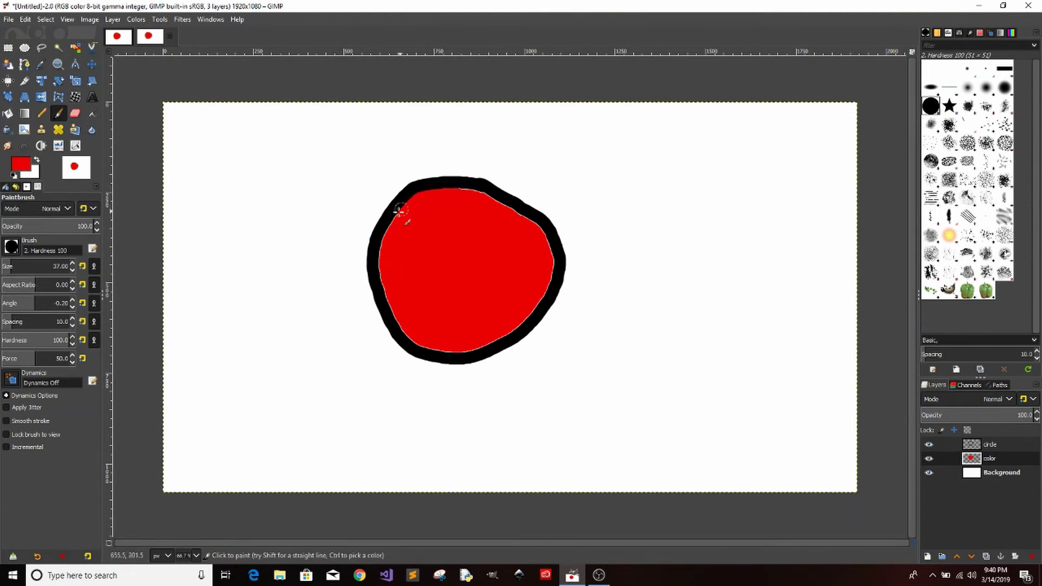
pyautogui.moveTo(400, 210)
pyautogui.mouseDown()
pyautogui.moveTo(378, 242)
pyautogui.moveTo(378, 285)
pyautogui.moveTo(422, 344)
pyautogui.moveTo(431, 349)
pyautogui.moveTo(552, 285)
pyautogui.moveTo(554, 256)
pyautogui.moveTo(526, 216)
pyautogui.moveTo(479, 193)
pyautogui.moveTo(412, 197)
pyautogui.mouseUp()
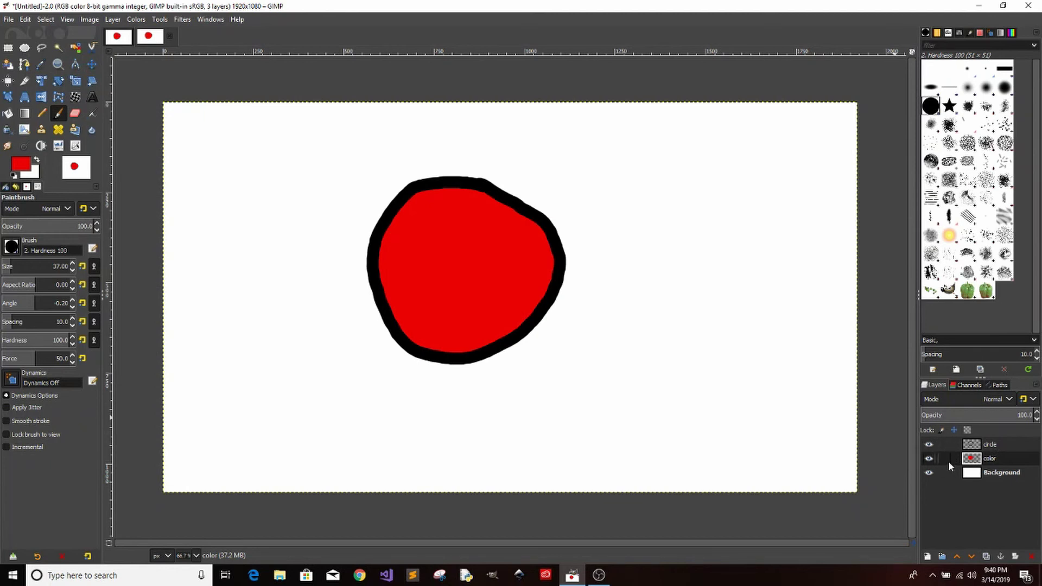
pyautogui.moveTo(972, 458); pyautogui.dragTo(1001, 439)
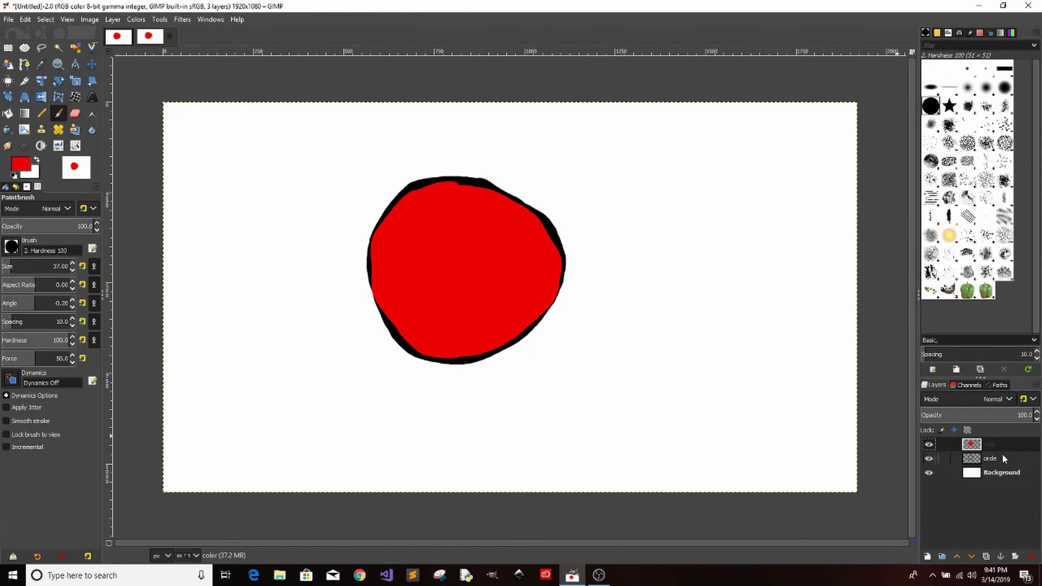
pyautogui.moveTo(1003, 457); pyautogui.dragTo(984, 454)
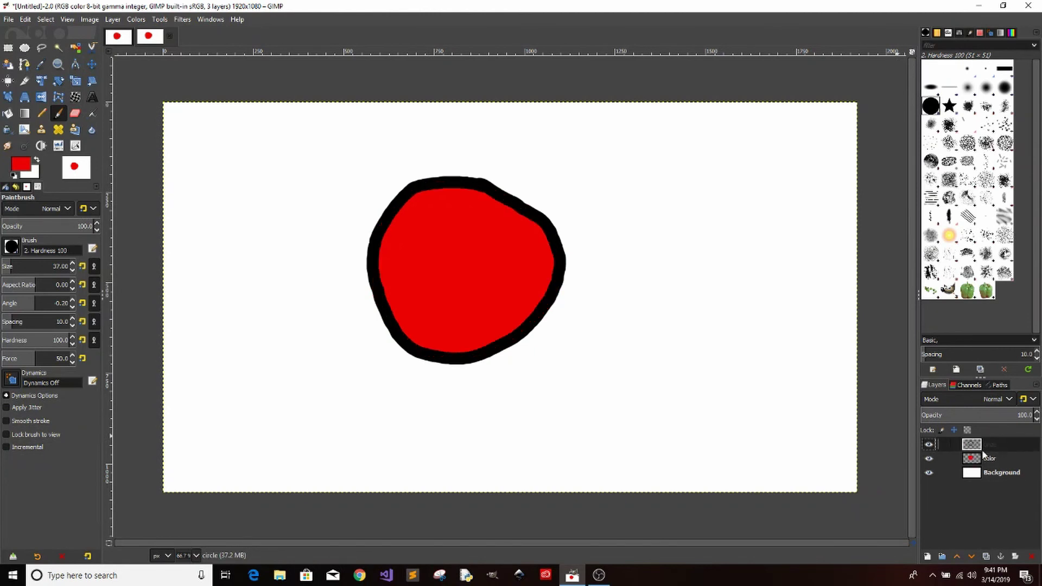